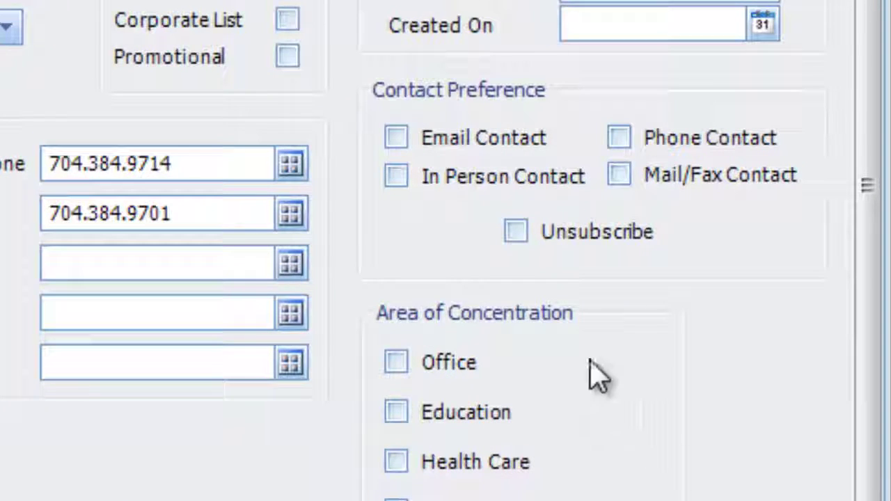
Copy the seven email addresses in Excel cells C2:C8 and paste them into Word's Document2.
click(515, 238)
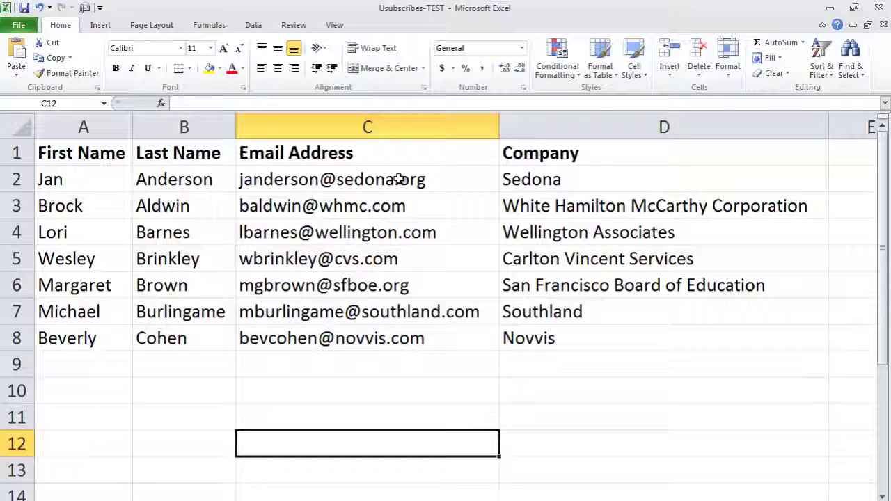
click(433, 178)
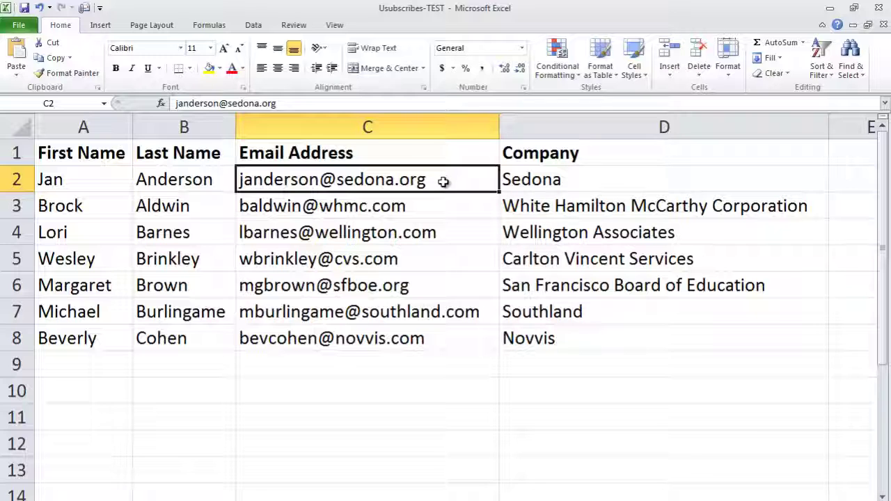
drag(445, 179, 431, 337)
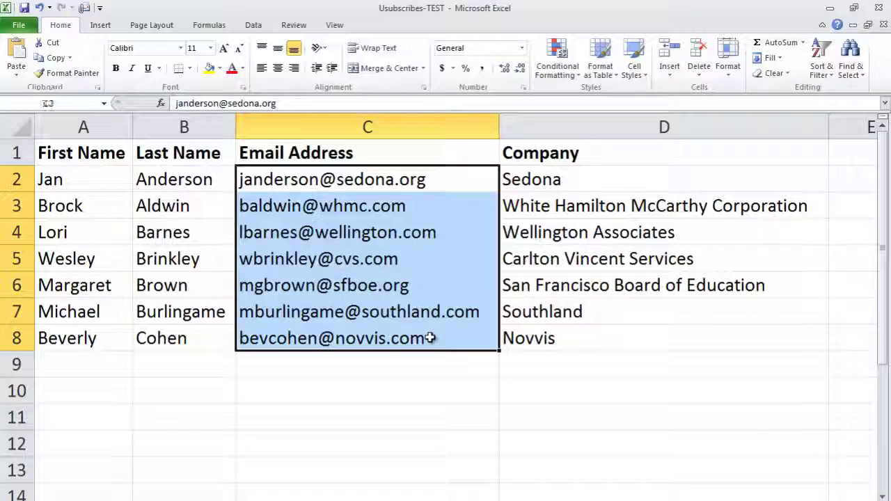
key(ctrl+c)
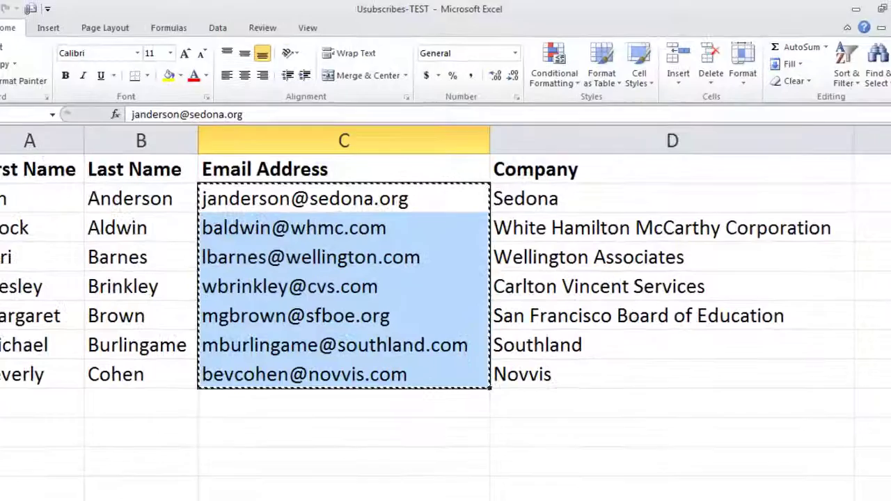
key(alt+Tab)
key(ctrl+v)
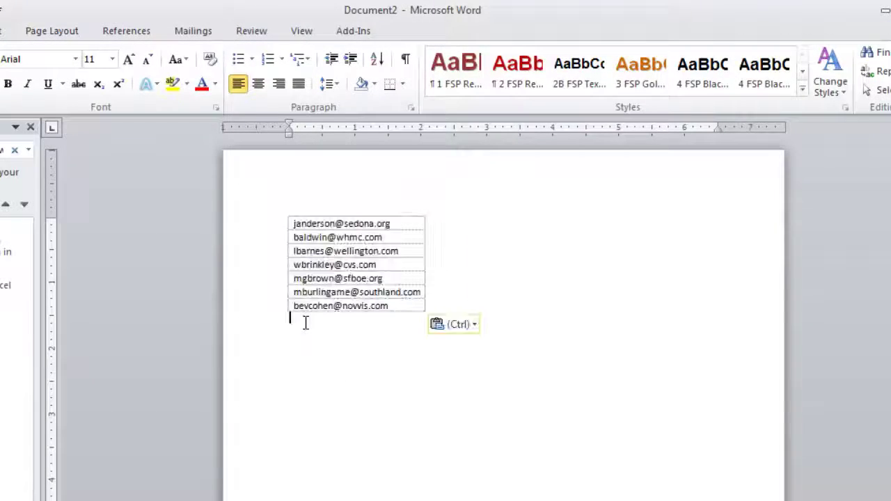
Convert the pasted email table to text separated by paragraph marks, one address per line.
drag(390, 222, 412, 307)
click(465, 31)
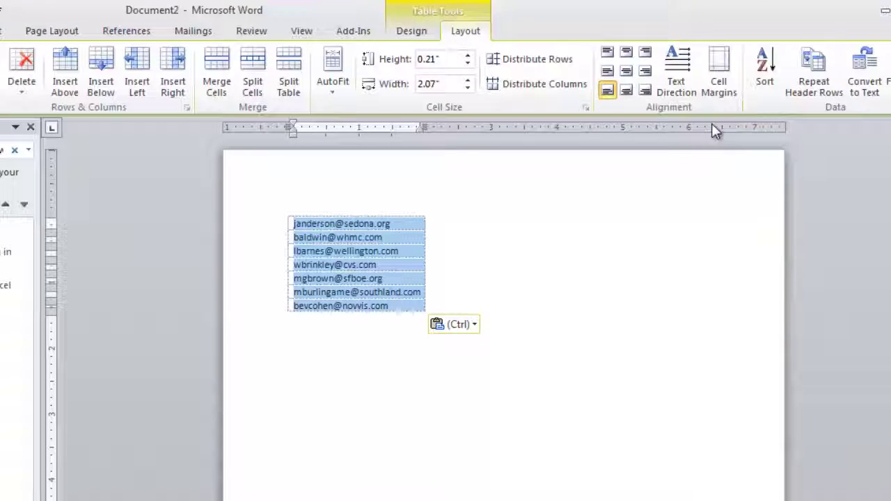
click(863, 76)
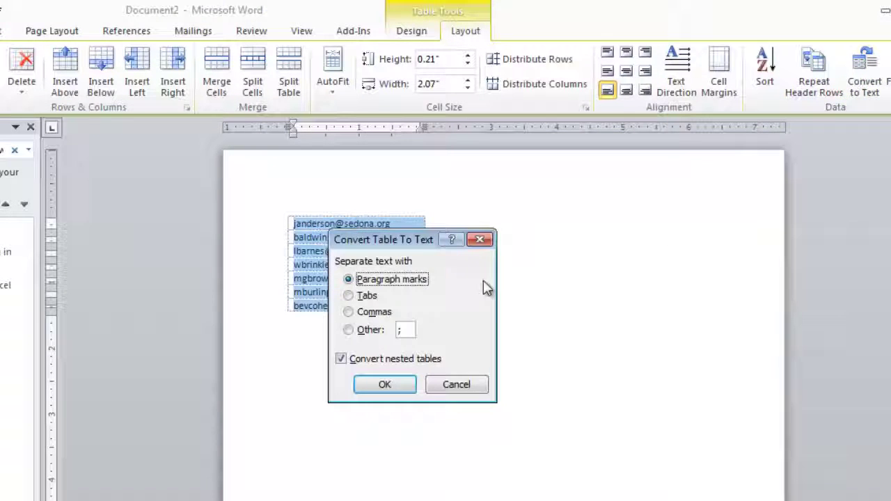
click(385, 387)
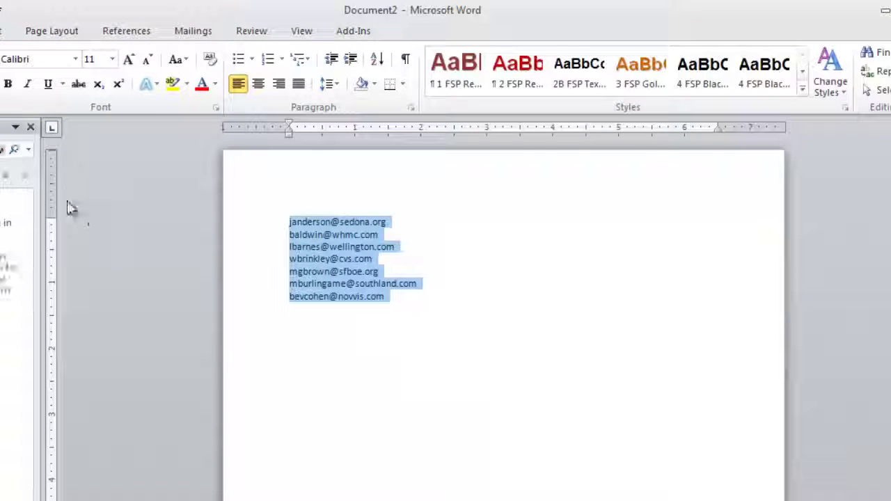
Replace every paragraph mark (^p) with a semicolon throughout the document, making 8 replacements.
click(27, 150)
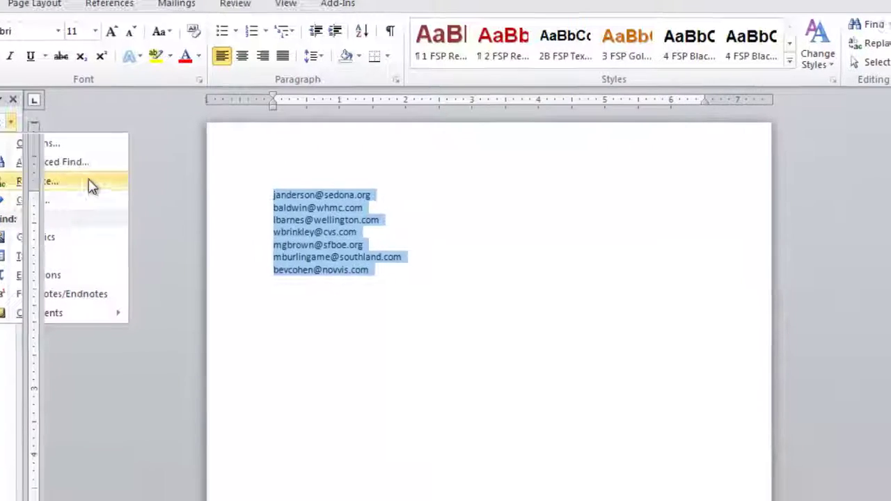
click(98, 209)
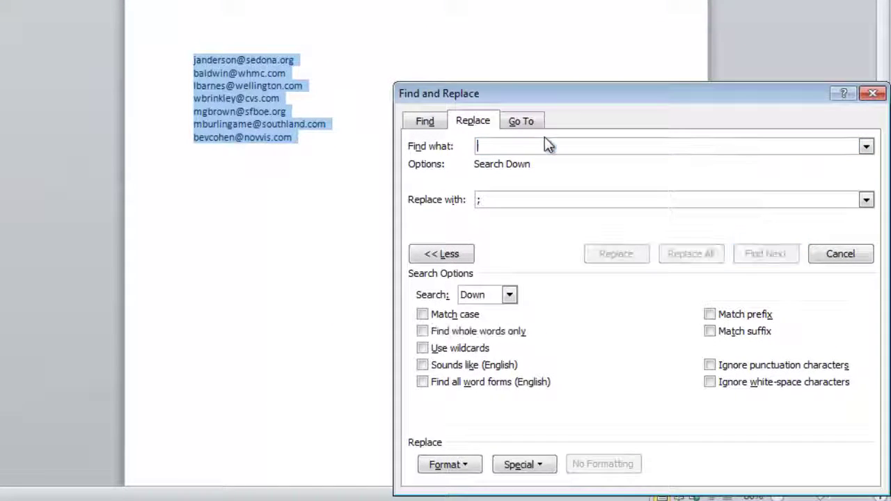
click(515, 464)
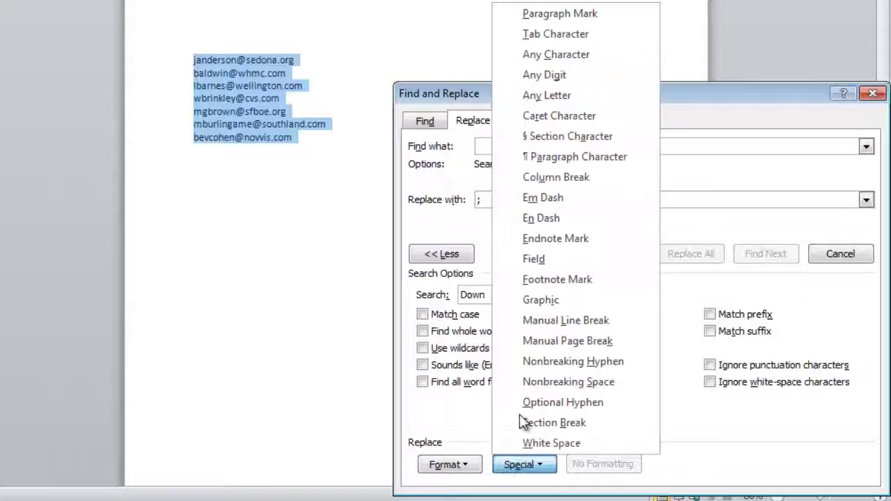
click(577, 14)
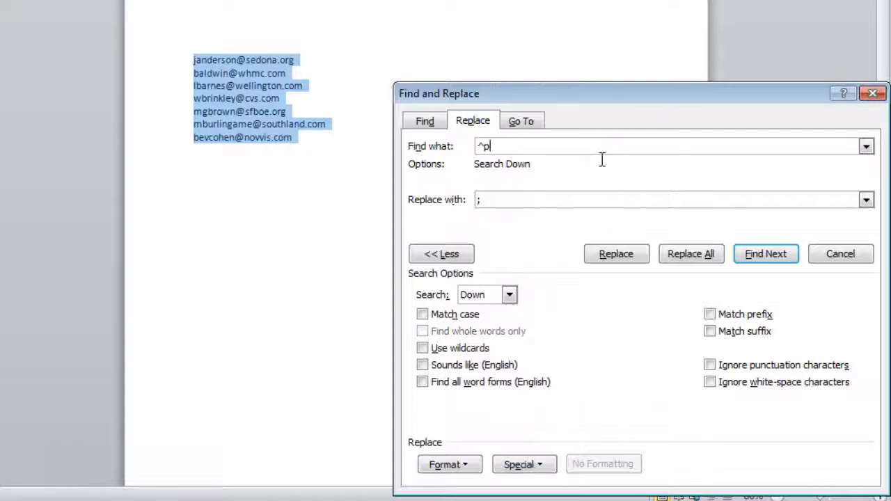
click(689, 254)
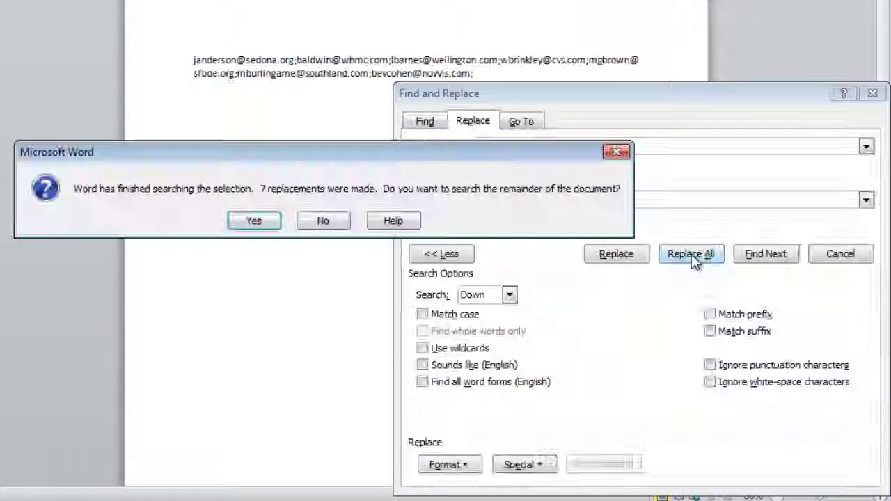
click(271, 221)
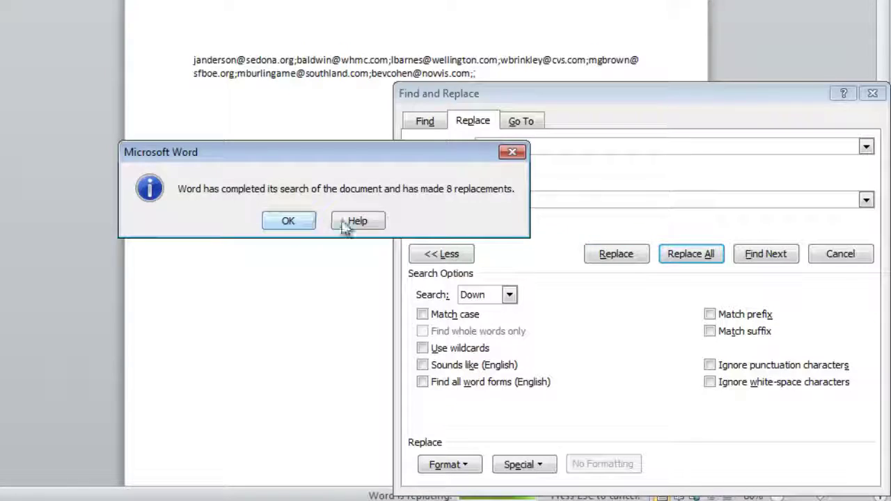
click(291, 220)
click(872, 93)
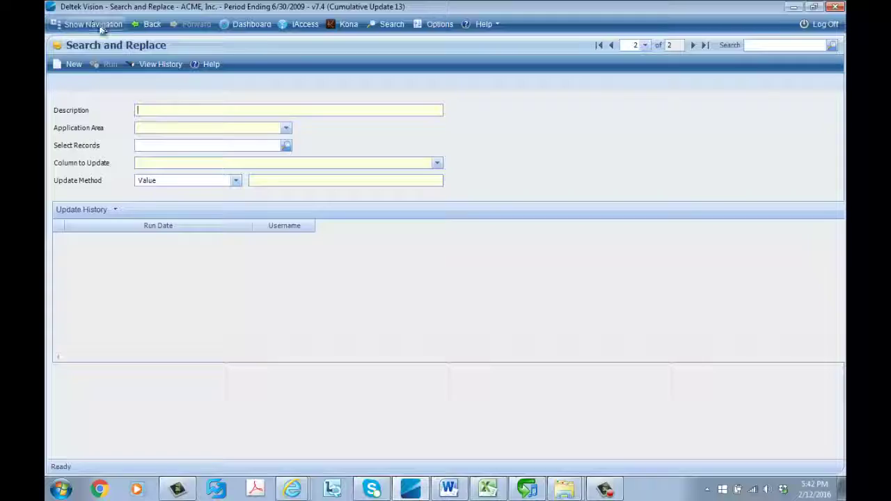
Set the Search and Replace Application Area to Contacts and open the Select Records contact lookup.
click(92, 20)
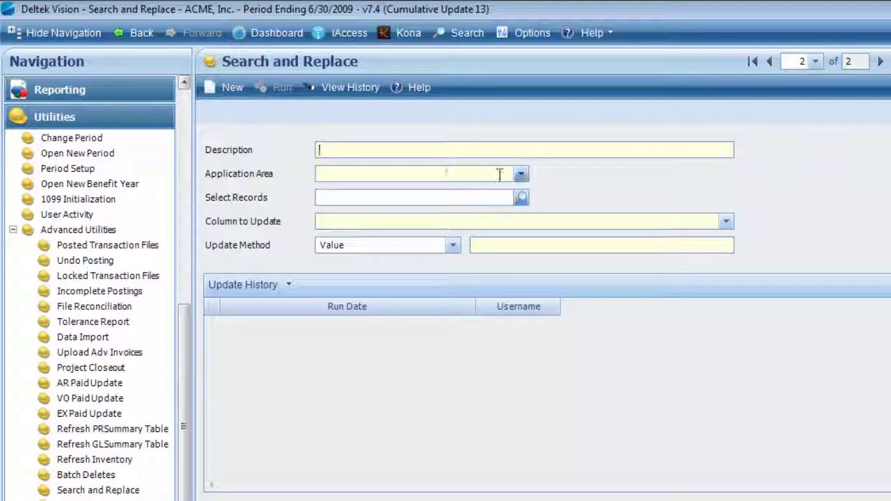
click(522, 175)
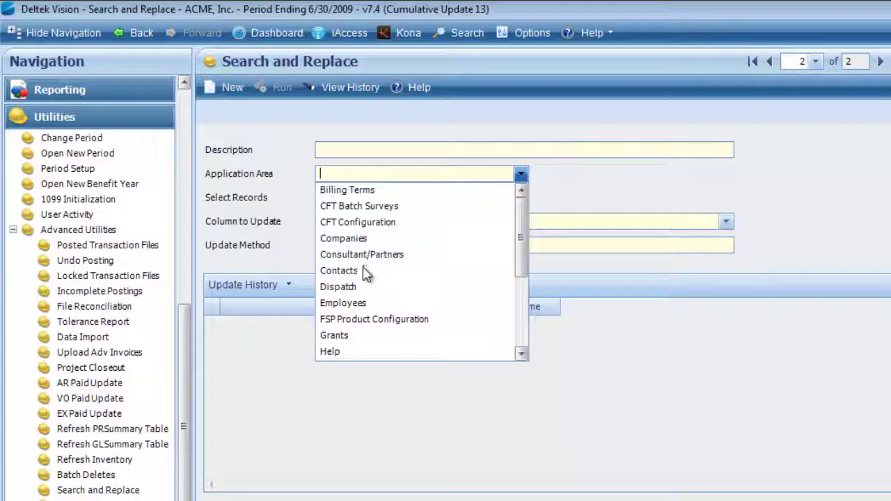
click(363, 270)
click(521, 198)
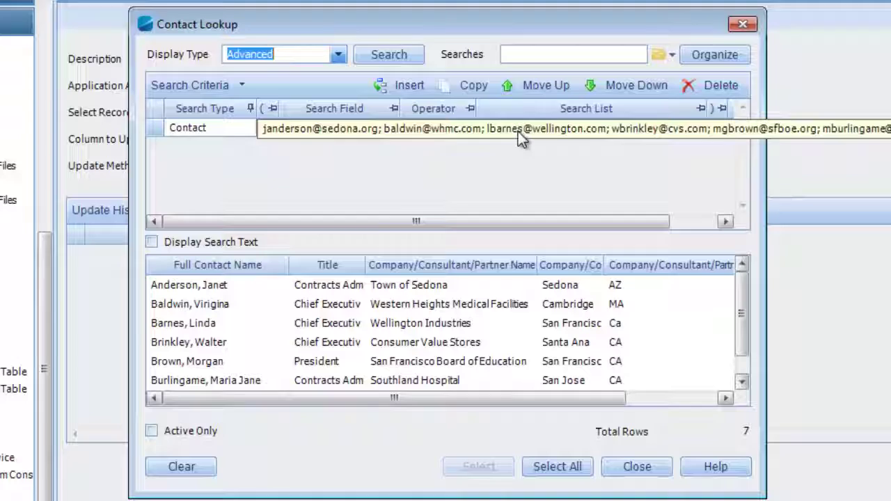
Select all found contacts and set Column to Update CustUnsubscribe with value Y.
click(546, 467)
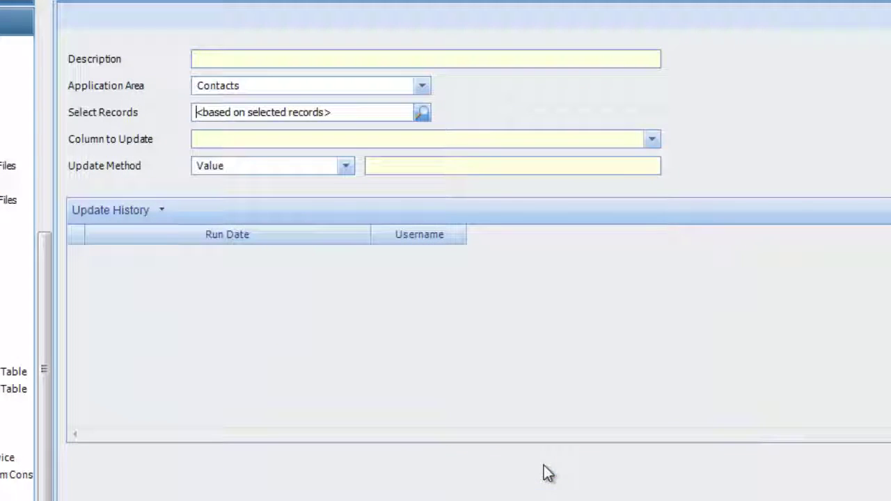
click(653, 140)
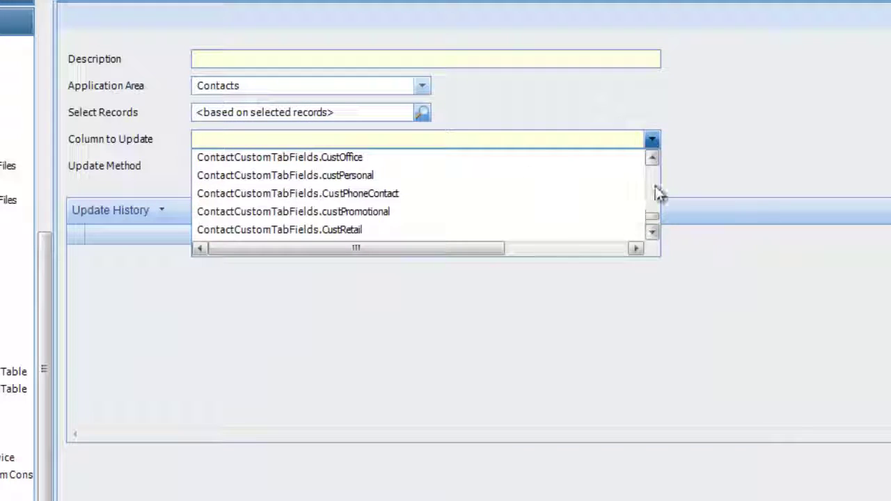
drag(654, 218, 651, 234)
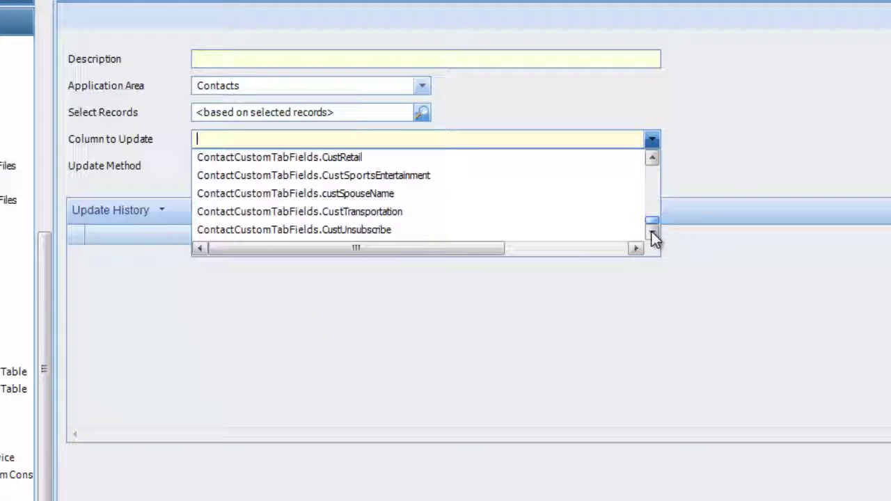
click(399, 231)
click(378, 169)
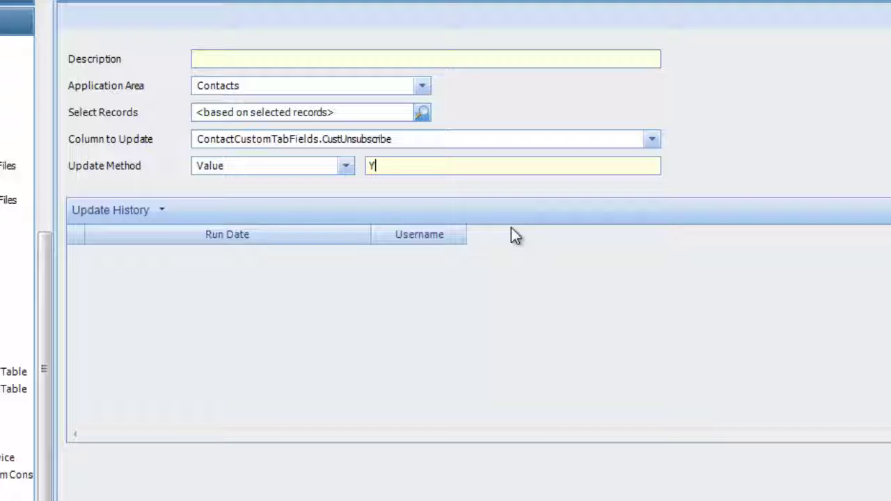
key(Tab)
Review the Update Method options and keep it set to Value.
click(346, 166)
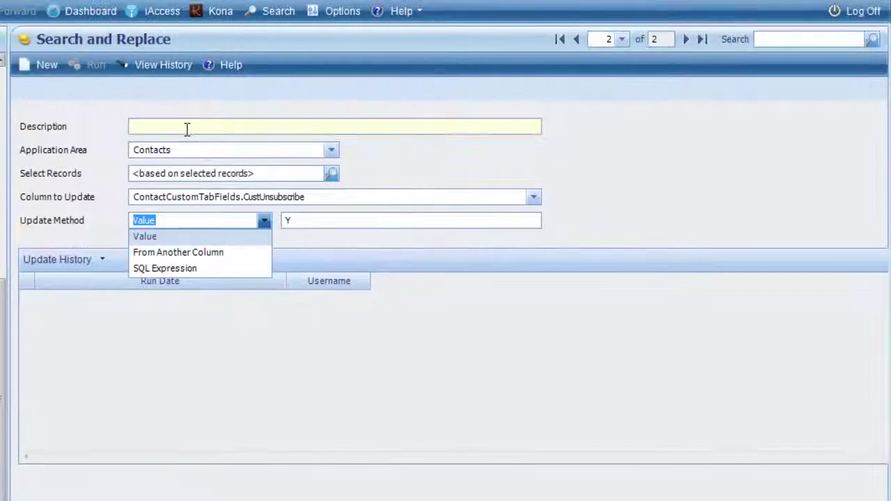
click(249, 68)
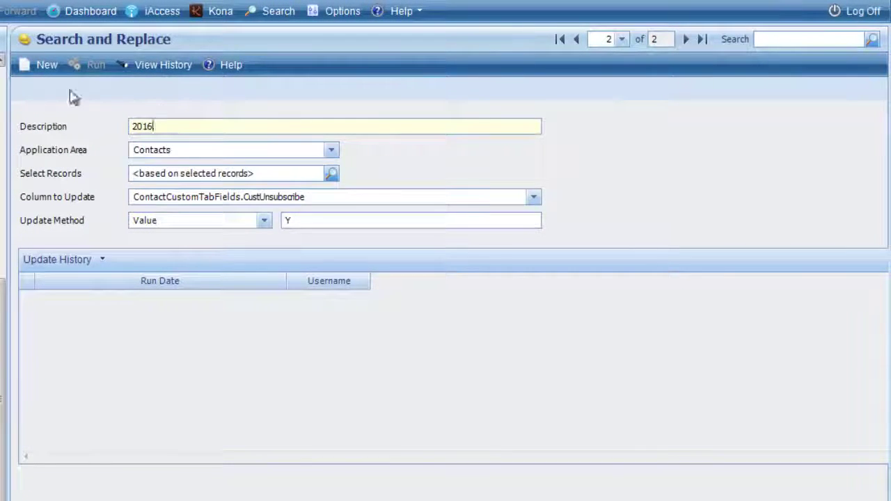
Load the saved 'Unsubscribe February 2016' search-and-replace entry, declining to save current changes.
click(188, 151)
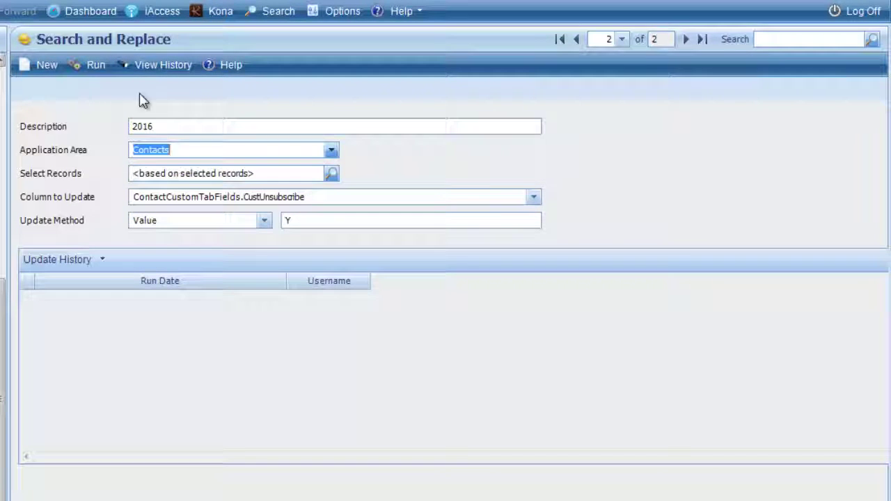
click(870, 39)
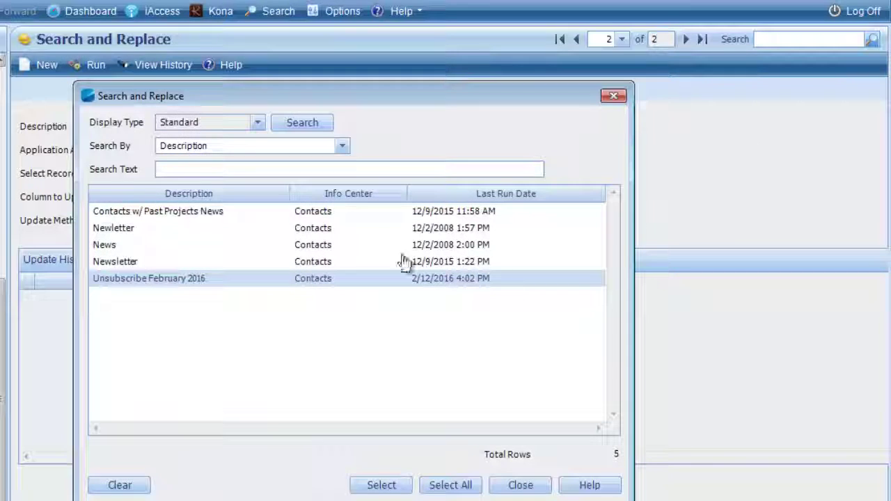
click(281, 282)
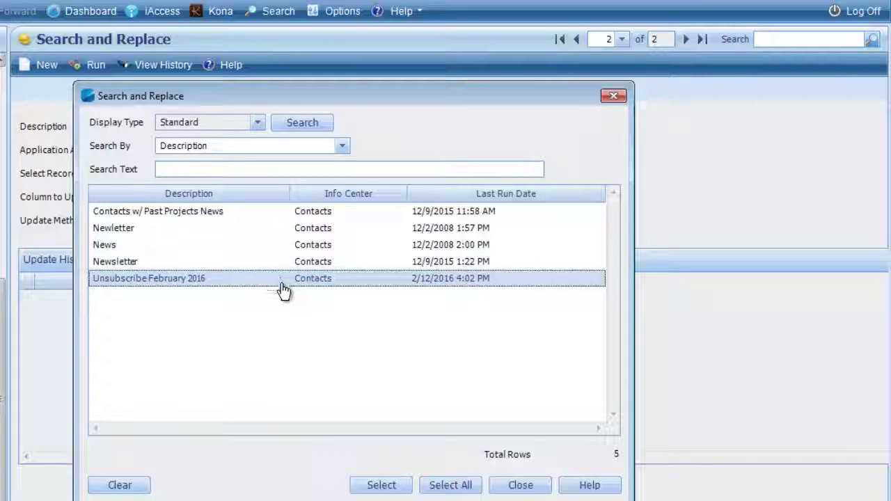
click(375, 488)
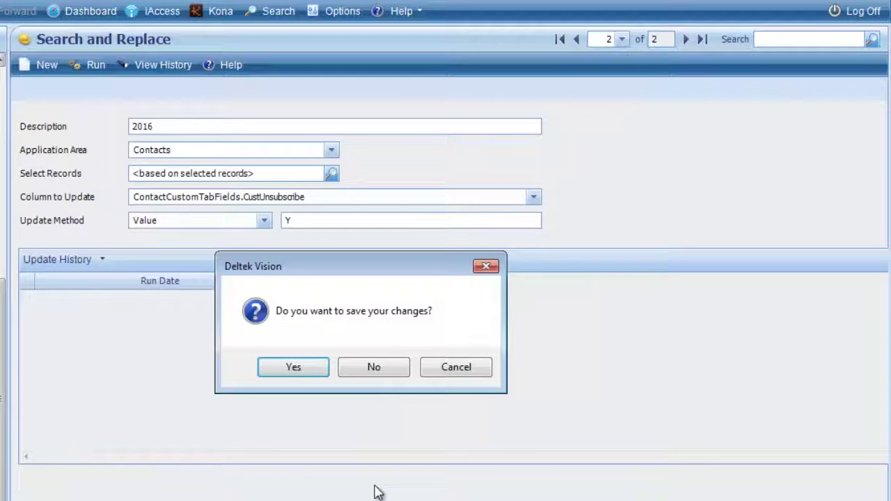
click(377, 369)
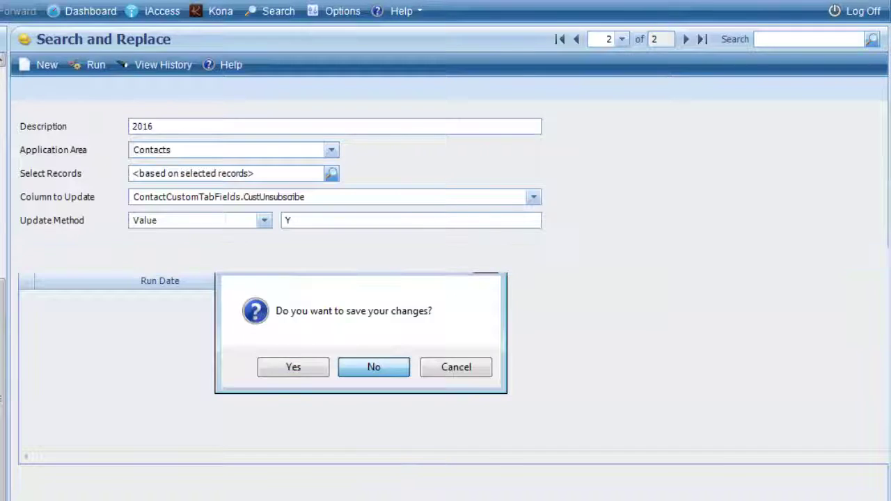